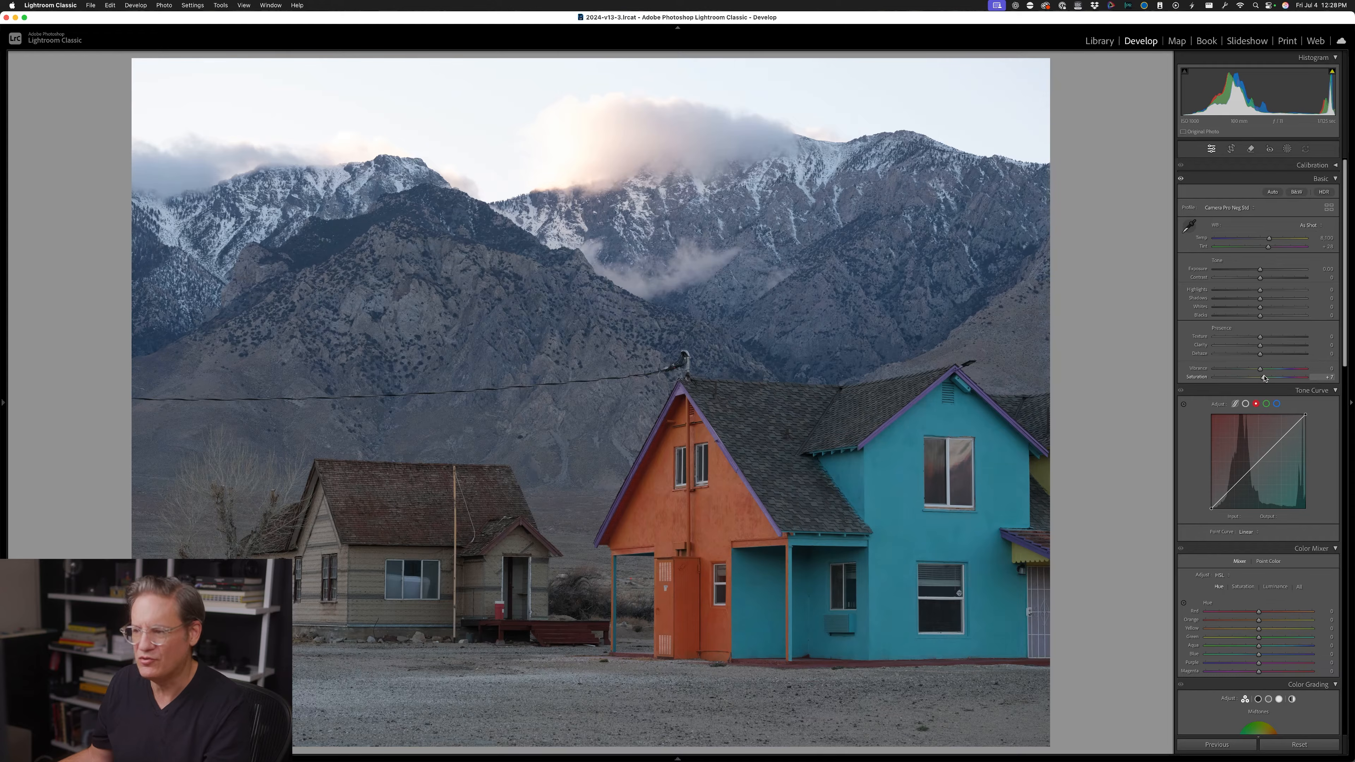
# Try raising the photo's overall Saturation to +67, and reset it to 0
pyautogui.moveTo(1268, 378); pyautogui.dragTo(1286, 377)
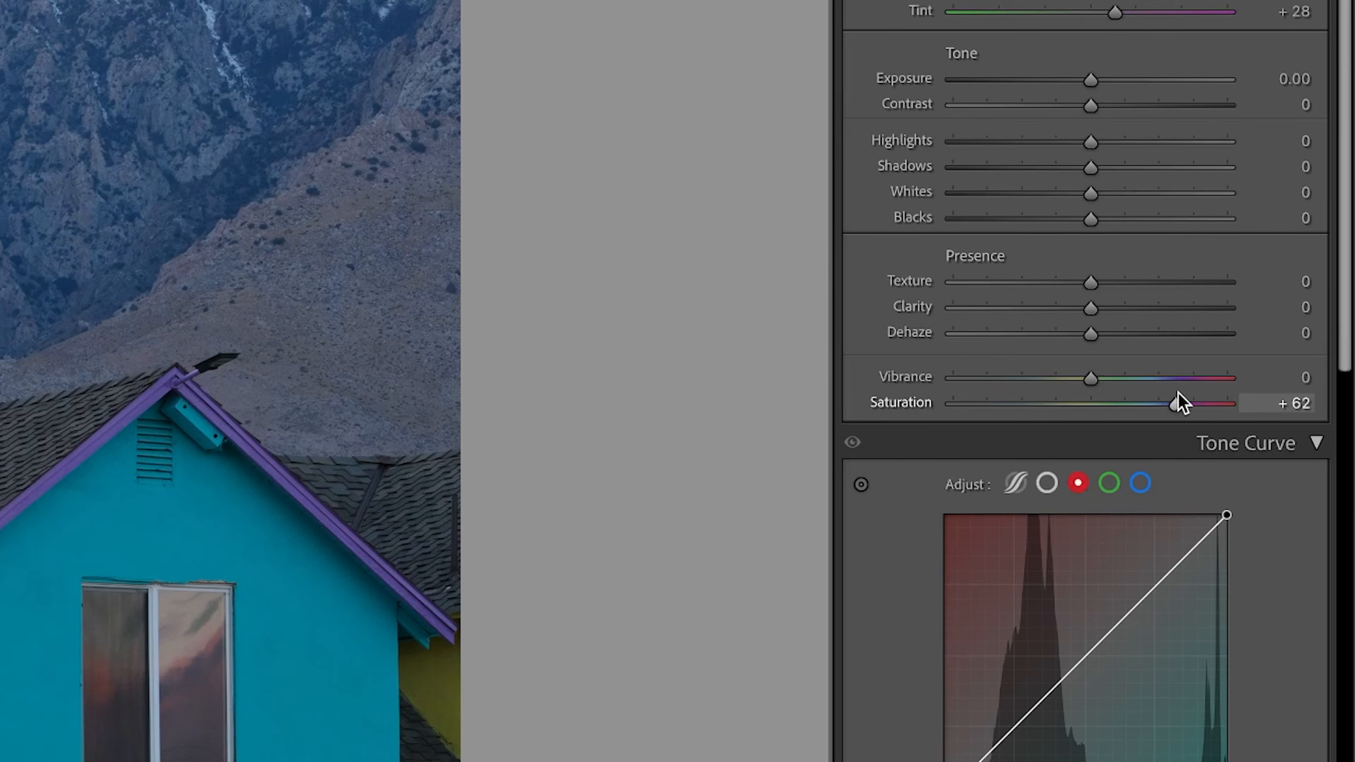
pyautogui.moveTo(1179, 395); pyautogui.dragTo(1184, 394)
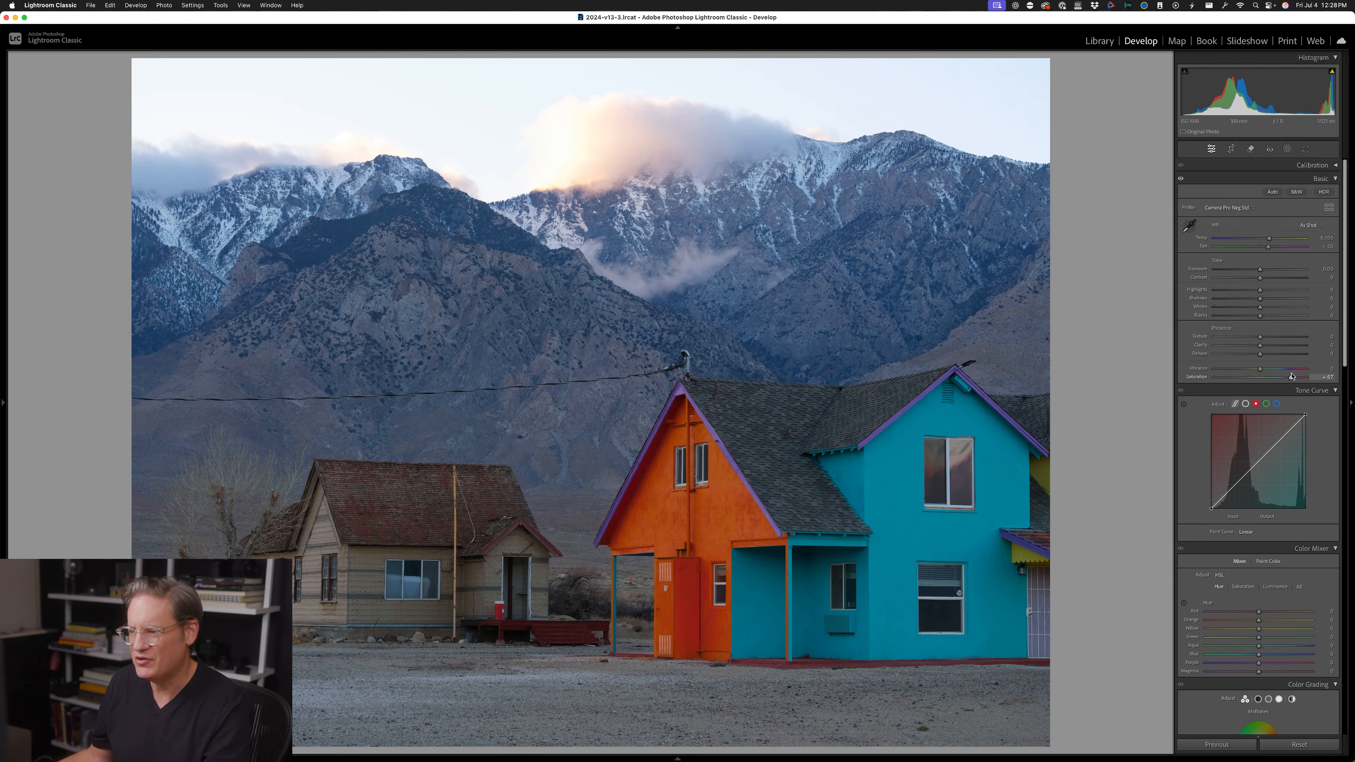
pyautogui.click(538, 401)
pyautogui.click(537, 400)
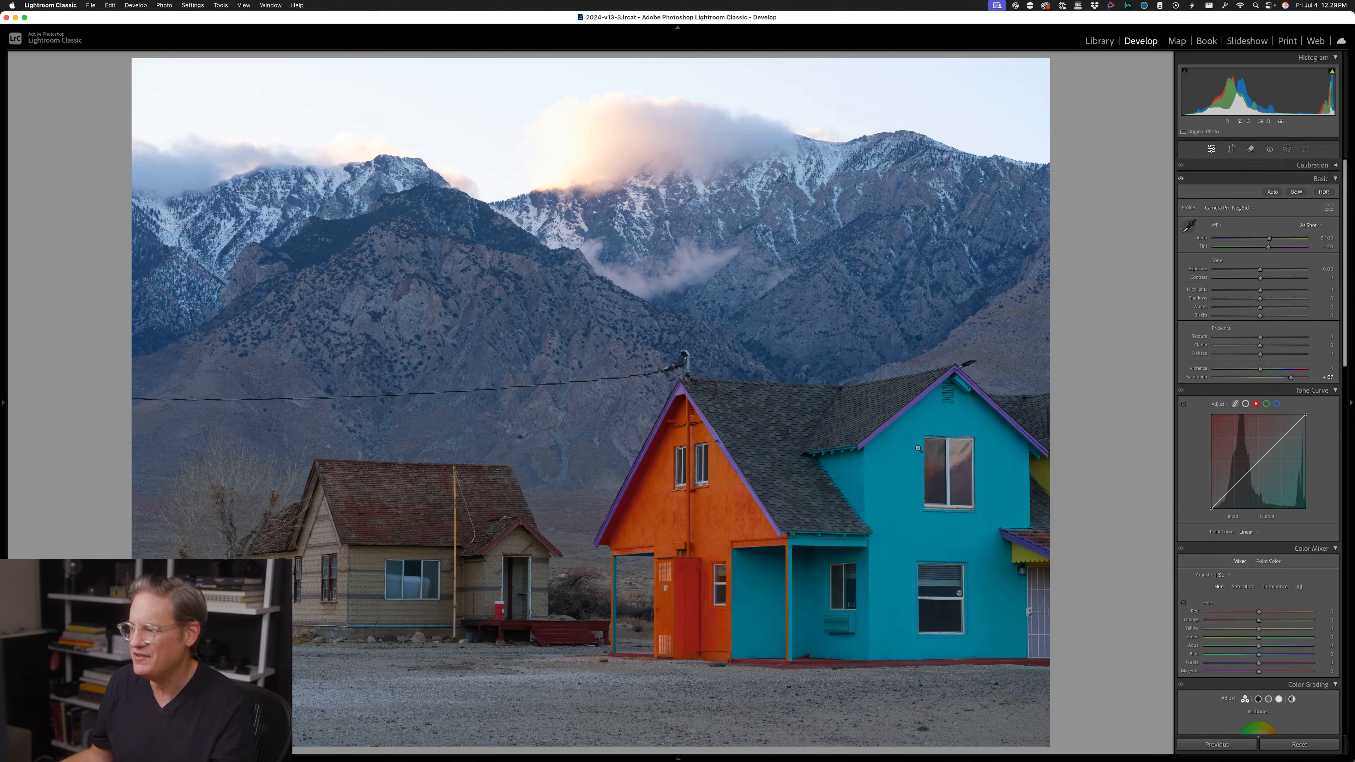
pyautogui.moveTo(1291, 377); pyautogui.dragTo(1284, 378)
pyautogui.doubleClick(1285, 378)
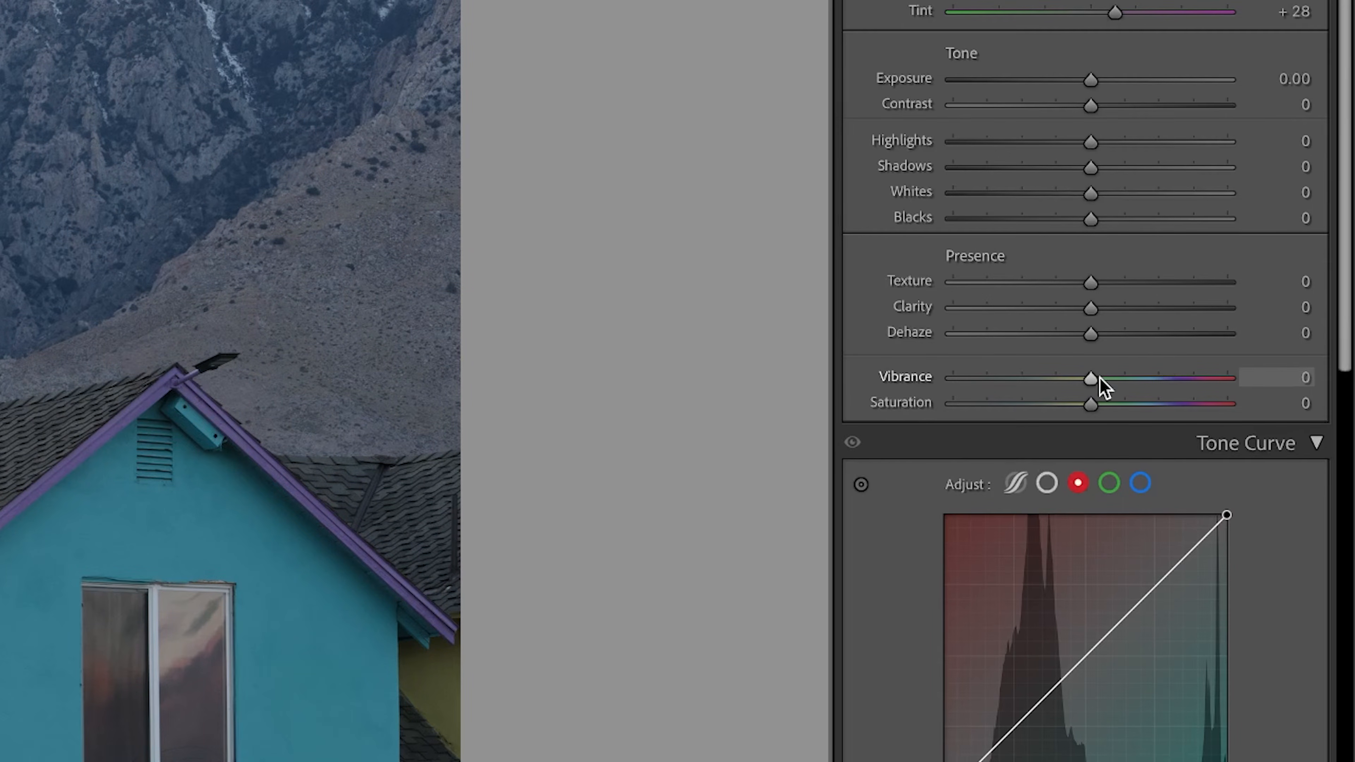
# Try boosting Vibrance and Saturation separately to compare their effect on the photo, and reset Saturation to 0
pyautogui.moveTo(1096, 378); pyautogui.dragTo(1156, 369)
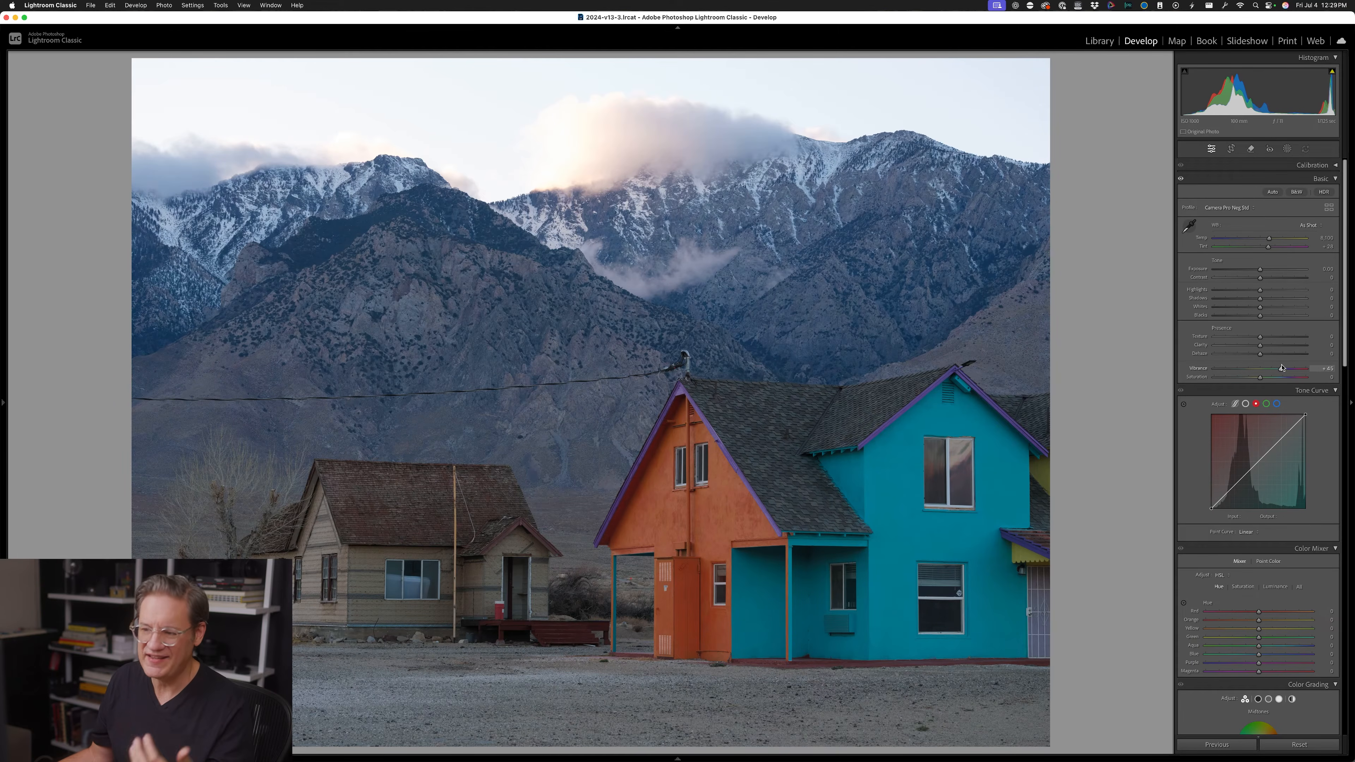
pyautogui.moveTo(1282, 367); pyautogui.dragTo(1286, 367)
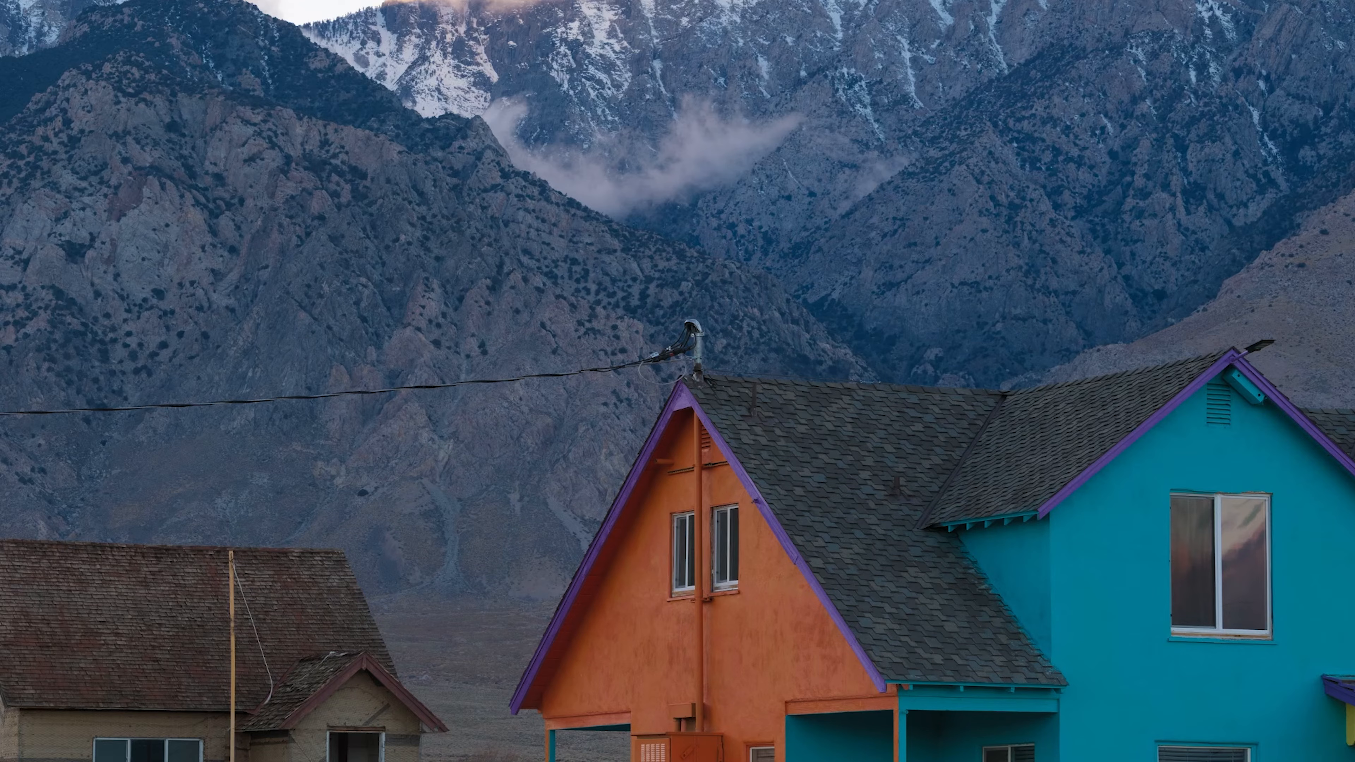
pyautogui.press('Right')
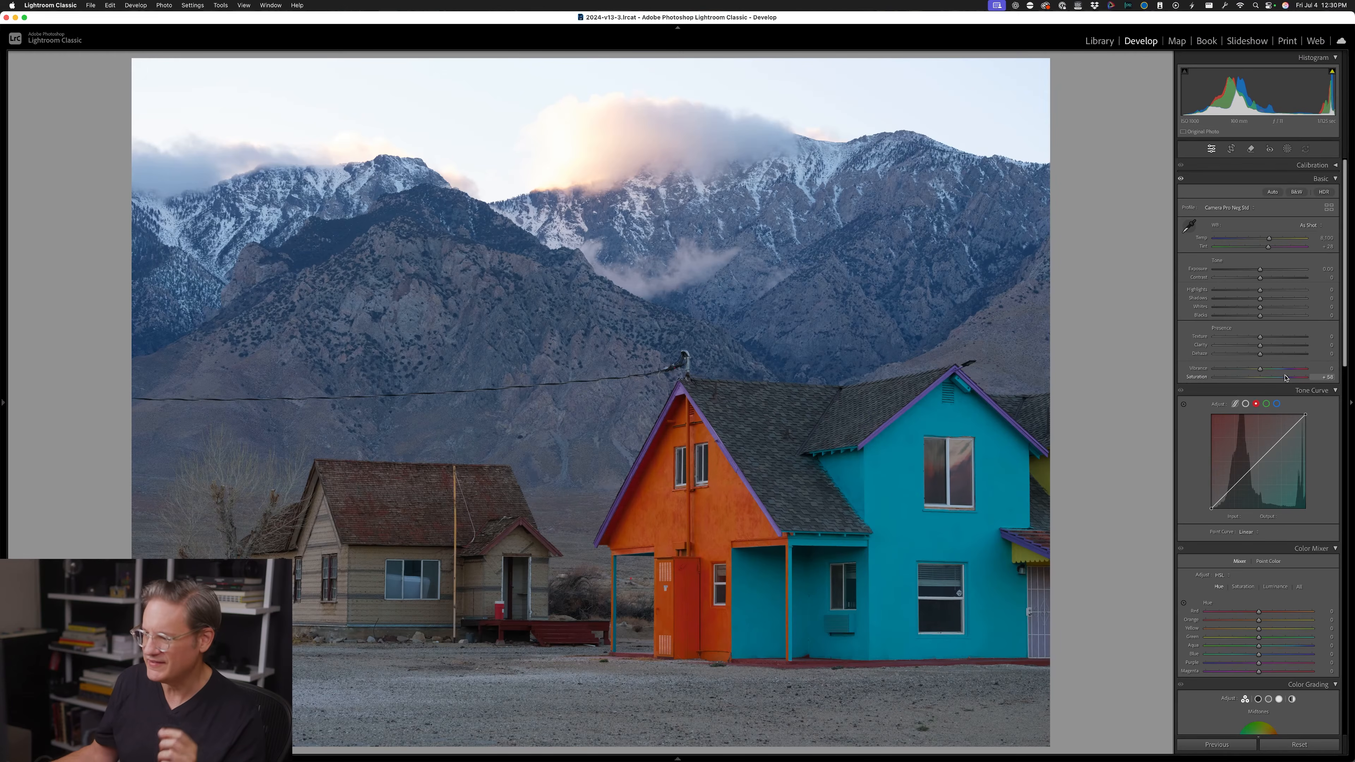
pyautogui.doubleClick(1284, 377)
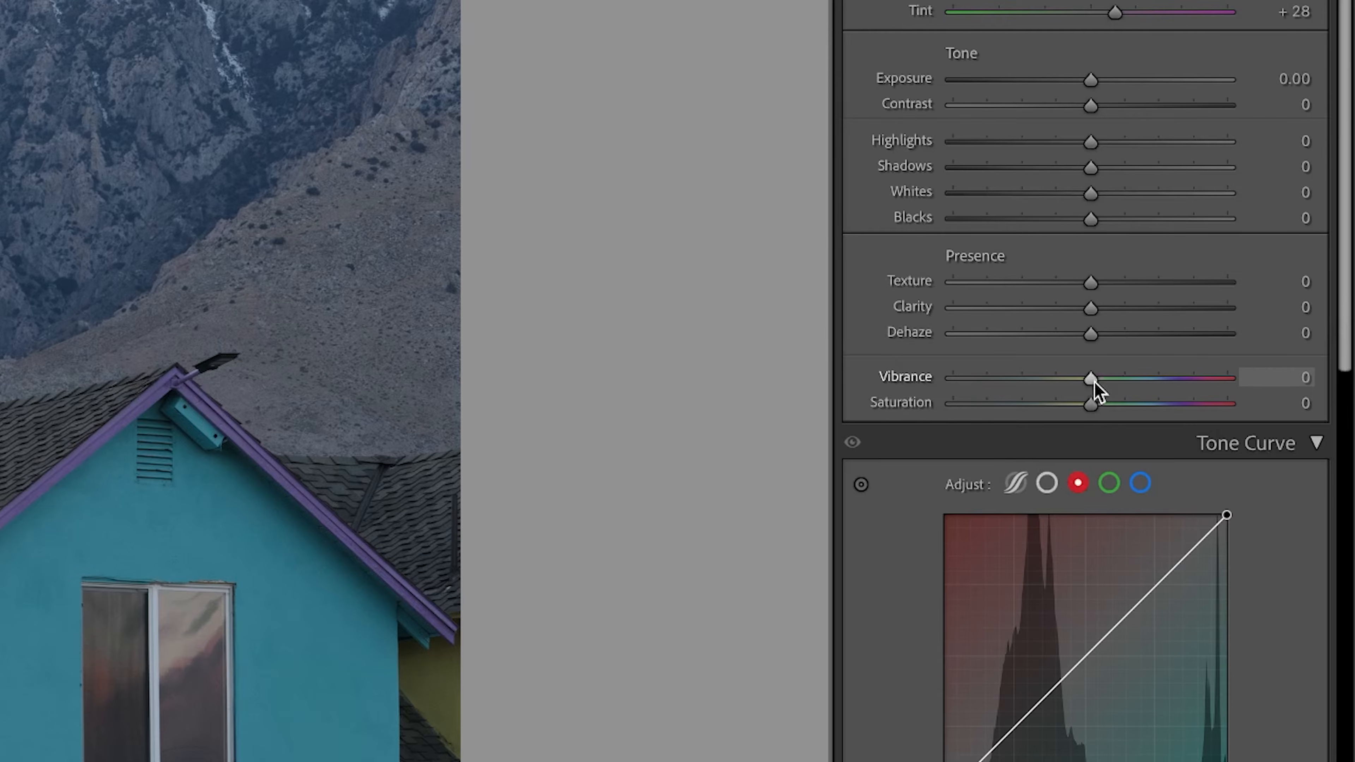
# Try strongly lowering the photo's Vibrance to mute its weaker colors
pyautogui.moveTo(1261, 370); pyautogui.dragTo(1250, 370)
pyautogui.moveTo(1062, 383); pyautogui.dragTo(997, 384)
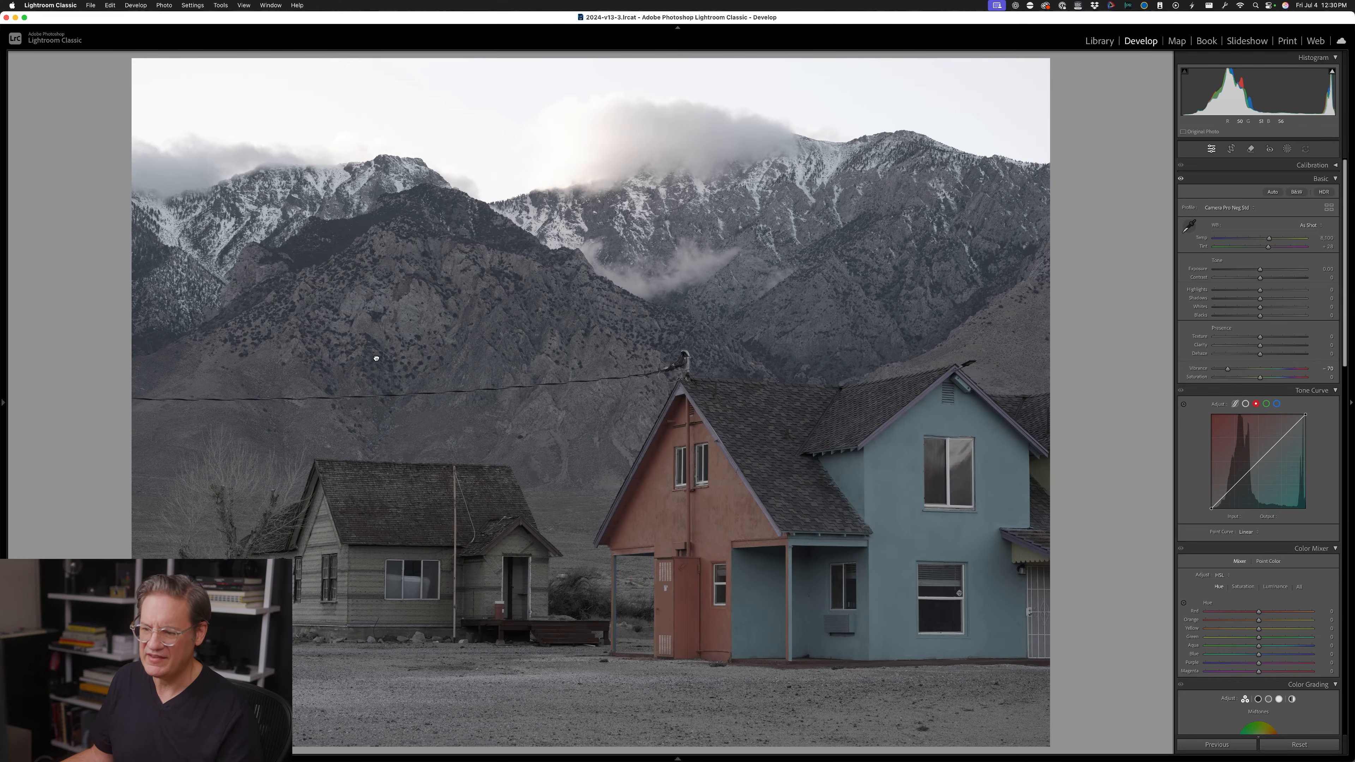
# Examine the remaining color up close in the mountains, the painted house walls and the red bucket by the small house
pyautogui.click(376, 359)
pyautogui.moveTo(377, 358); pyautogui.dragTo(532, 556)
pyautogui.moveTo(540, 377); pyautogui.dragTo(595, 487)
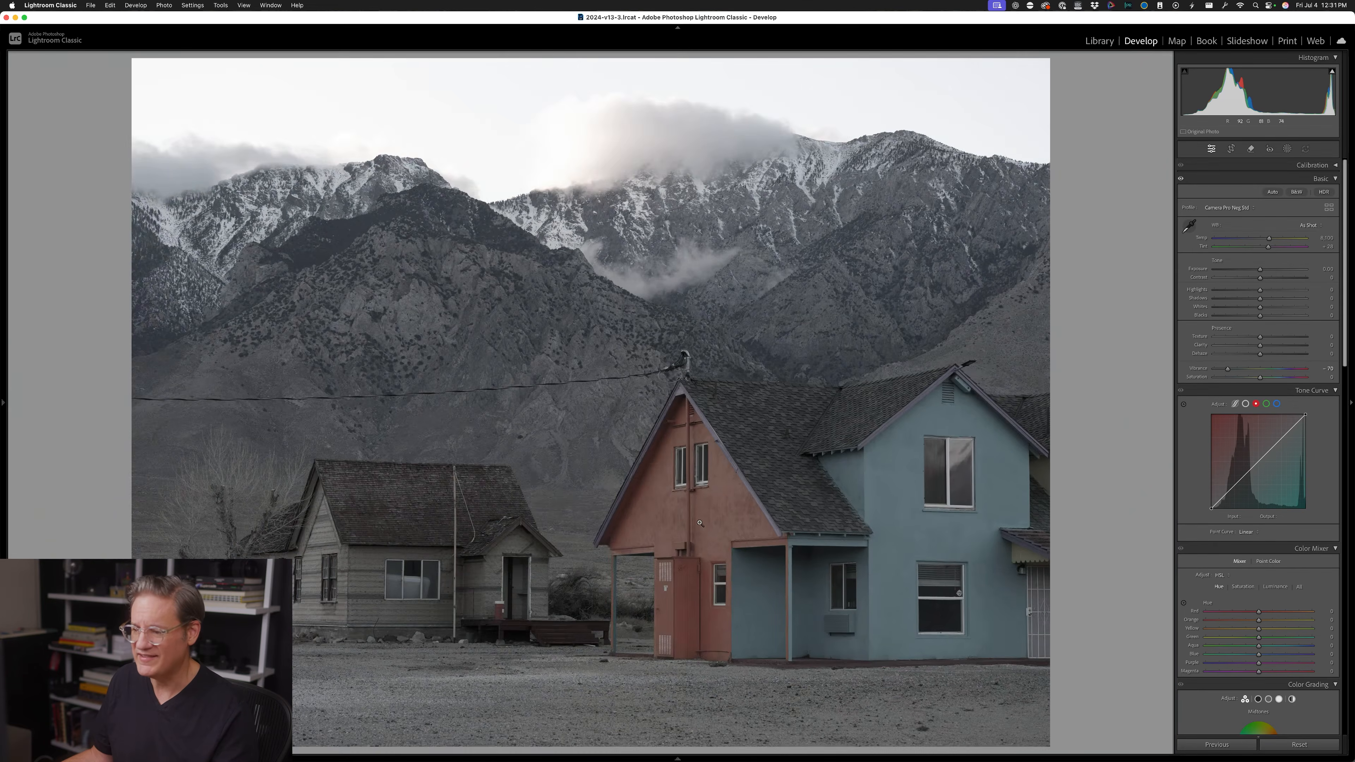
pyautogui.click(780, 533)
pyautogui.moveTo(780, 532); pyautogui.dragTo(676, 340)
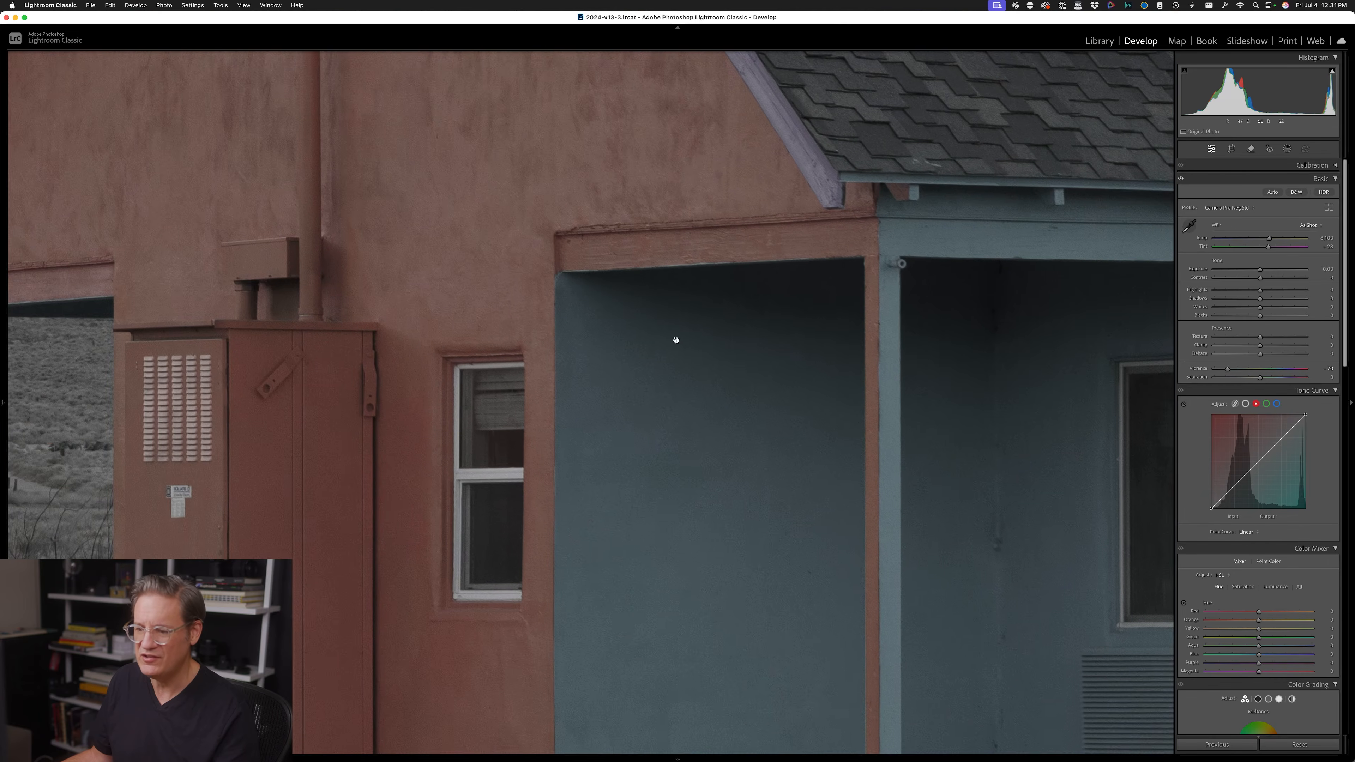
pyautogui.click(676, 340)
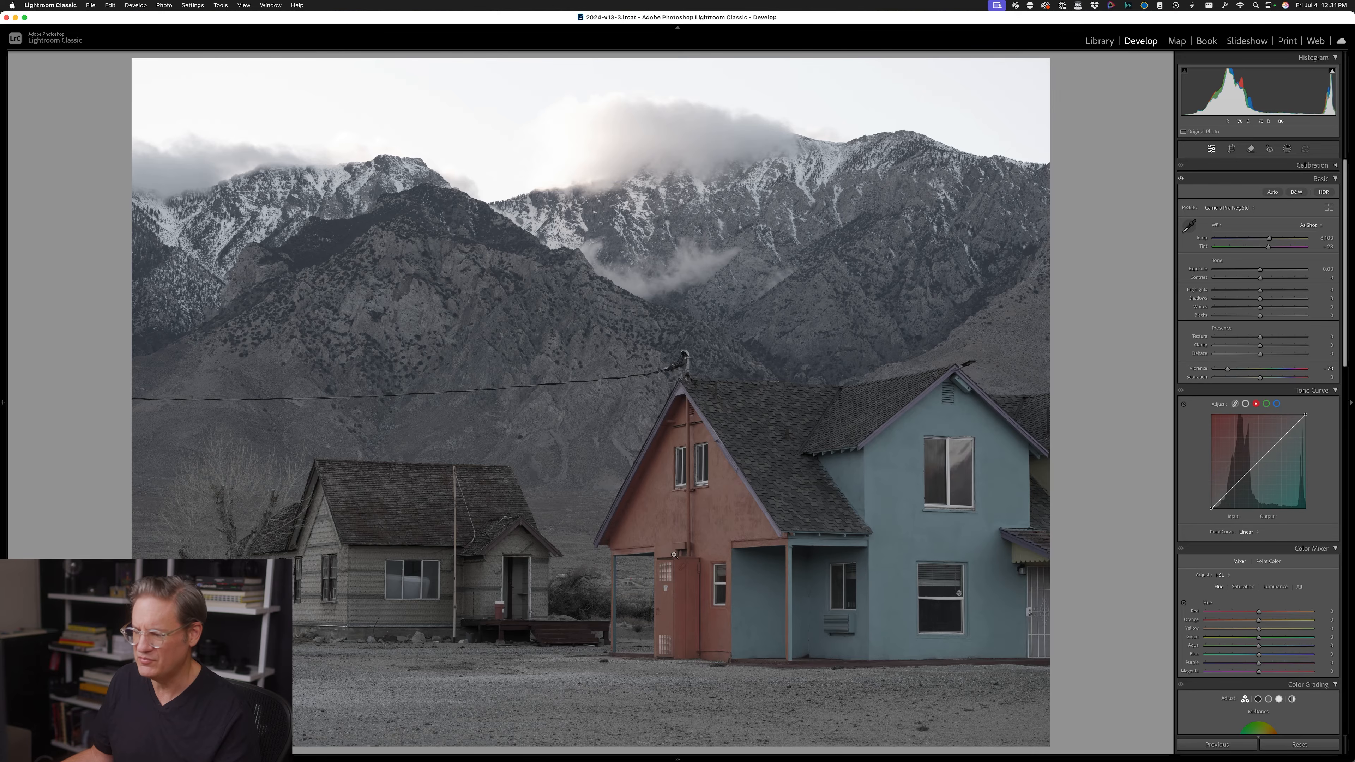
pyautogui.click(500, 609)
pyautogui.moveTo(567, 610); pyautogui.dragTo(557, 526)
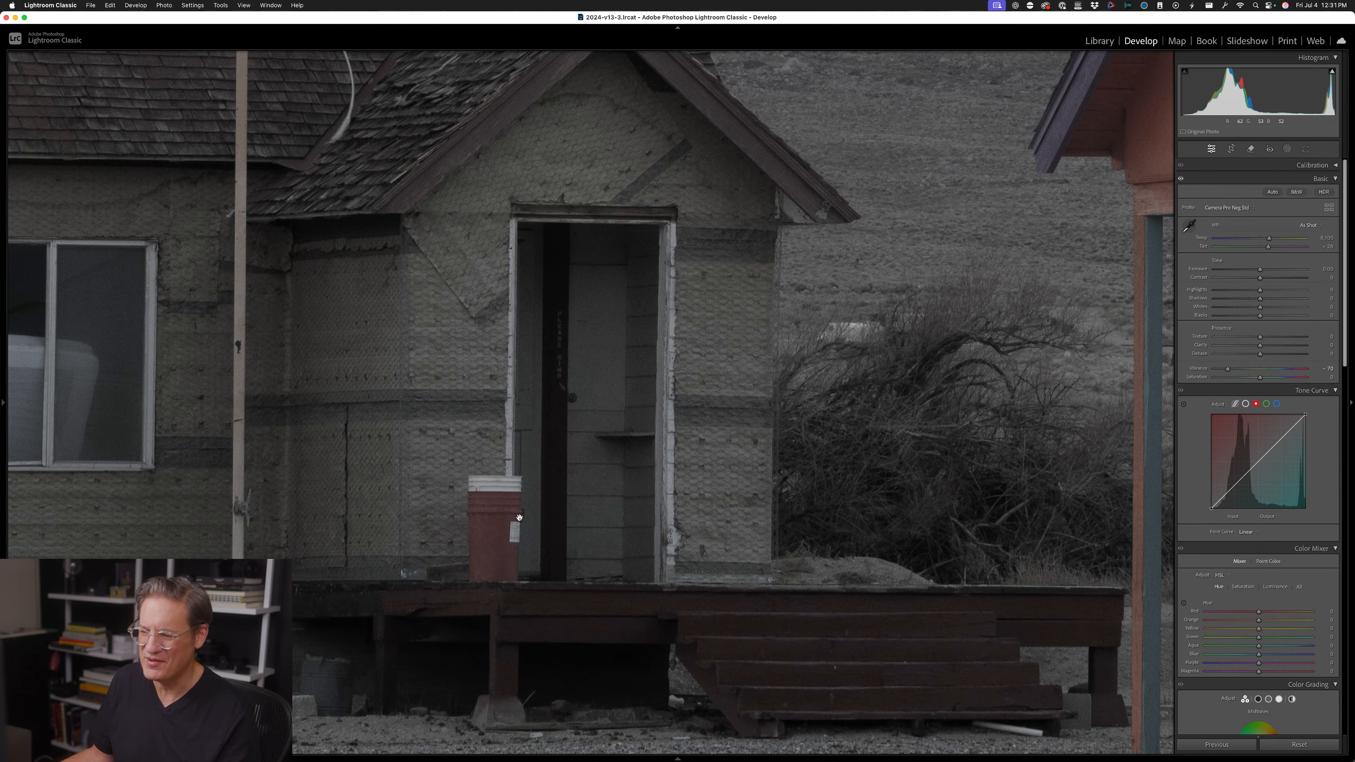
pyautogui.click(629, 470)
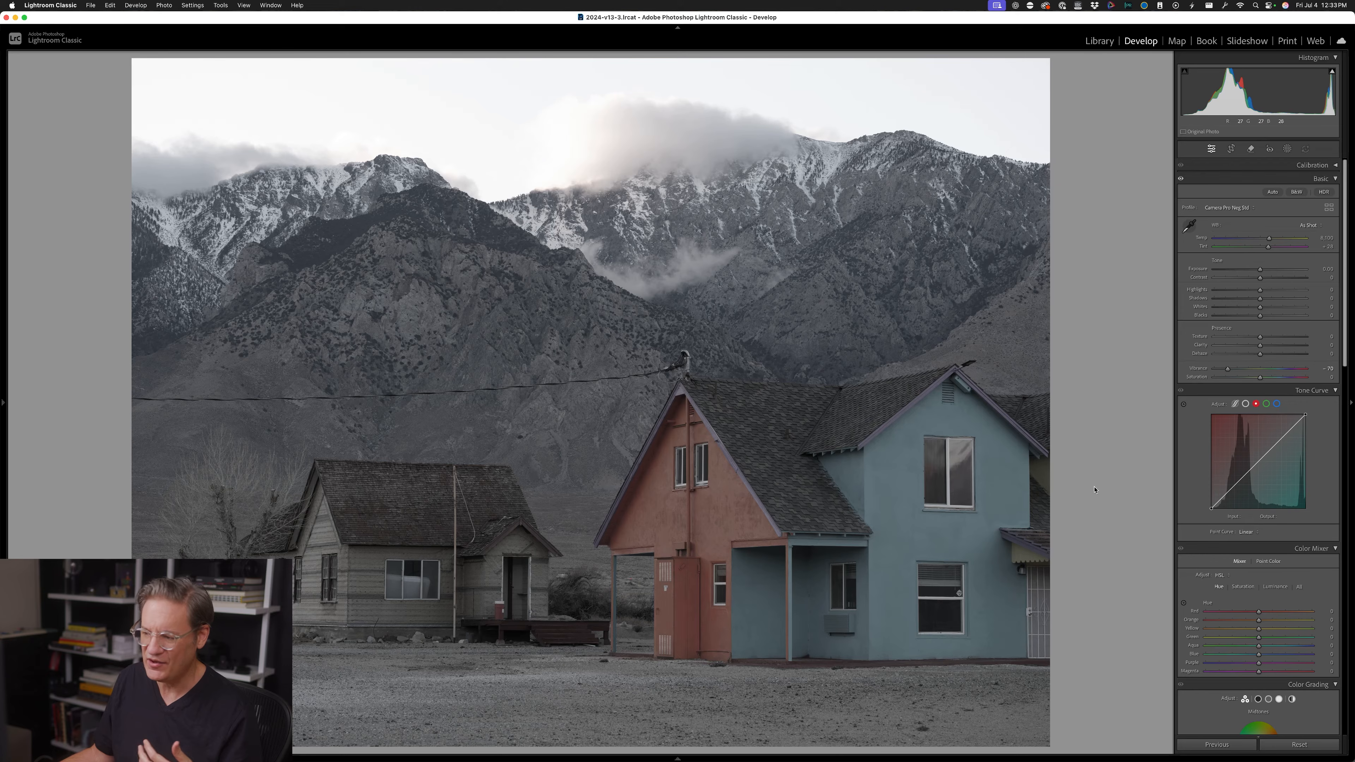
# Set the photo's Vibrance to +29
pyautogui.doubleClick(1227, 369)
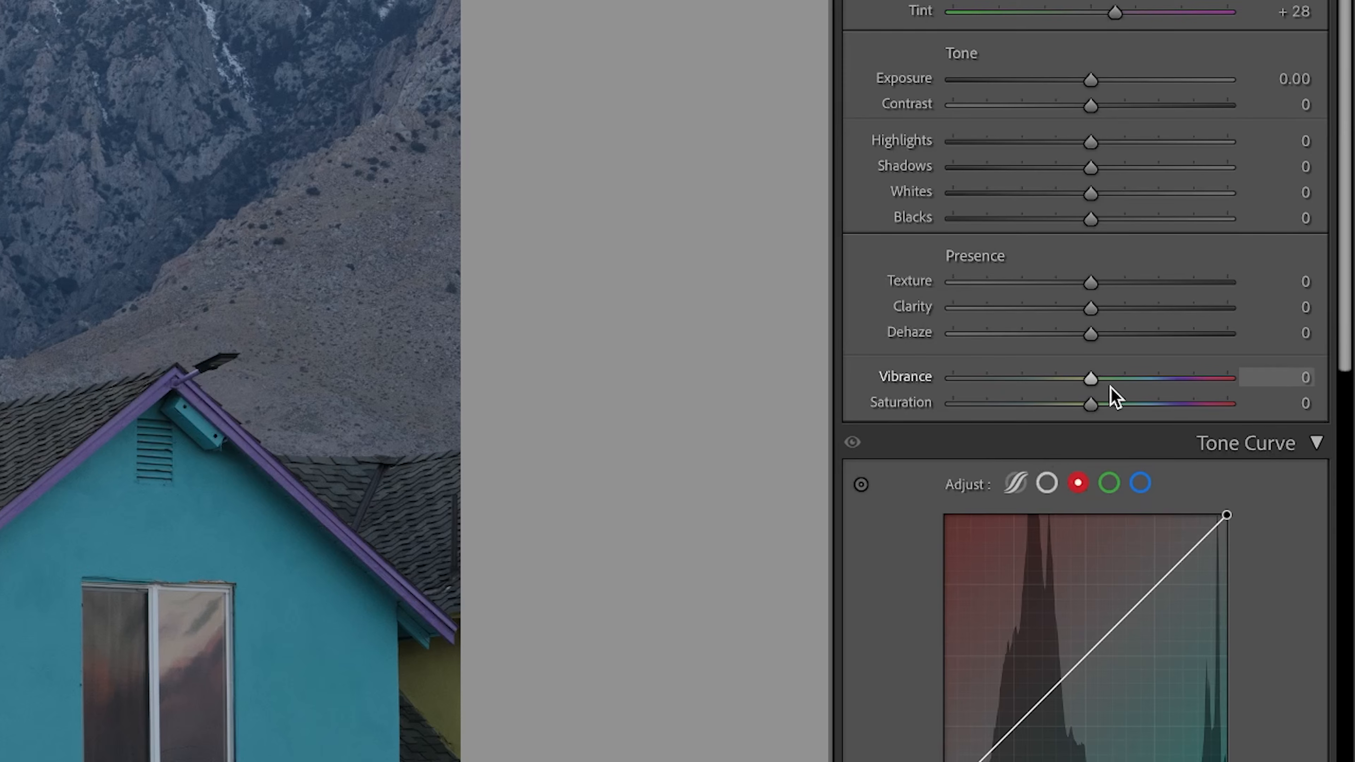
pyautogui.moveTo(1099, 377); pyautogui.dragTo(1134, 377)
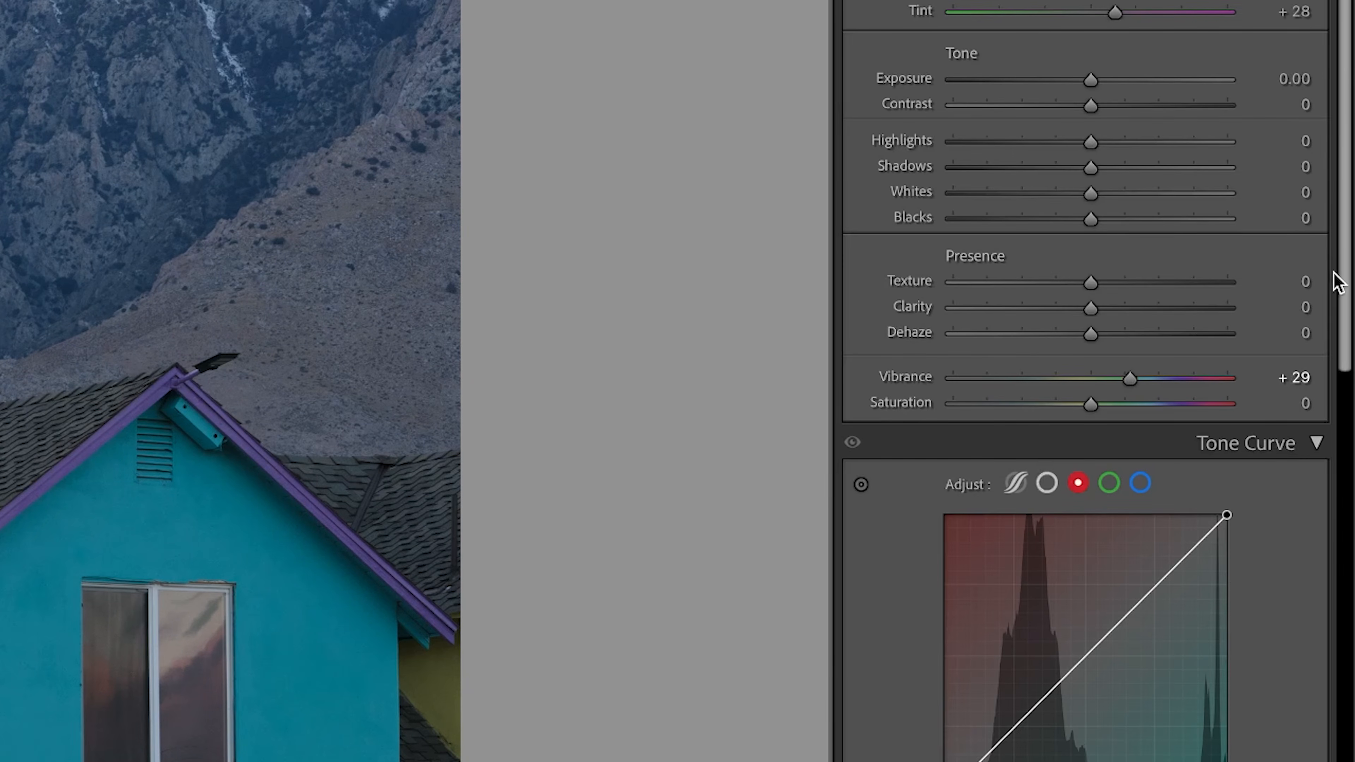
# Reduce individual color saturation in the Color Mixer: Orange to -31, Aqua to -28 and Blue to about -14
pyautogui.scroll(-15, 1337, 280)
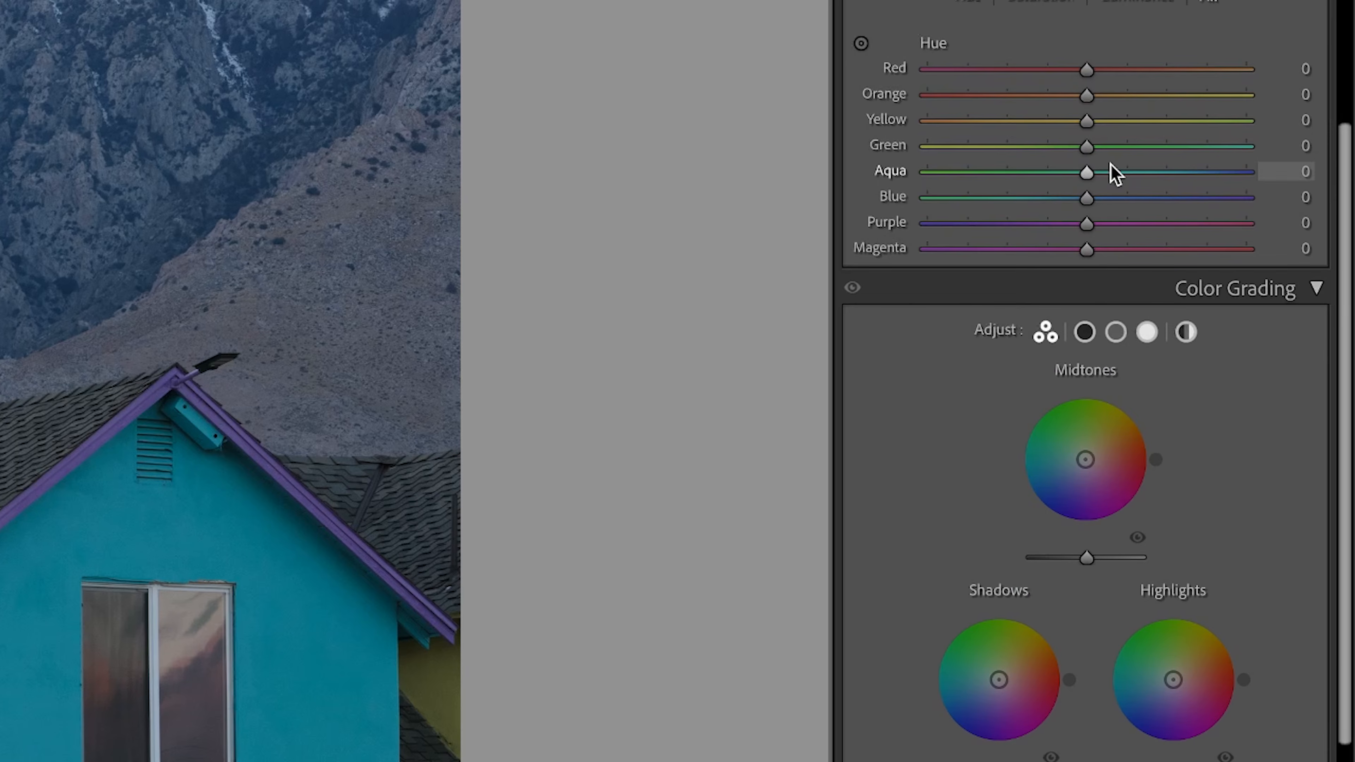
pyautogui.click(1056, 3)
pyautogui.moveTo(1072, 97); pyautogui.dragTo(1038, 94)
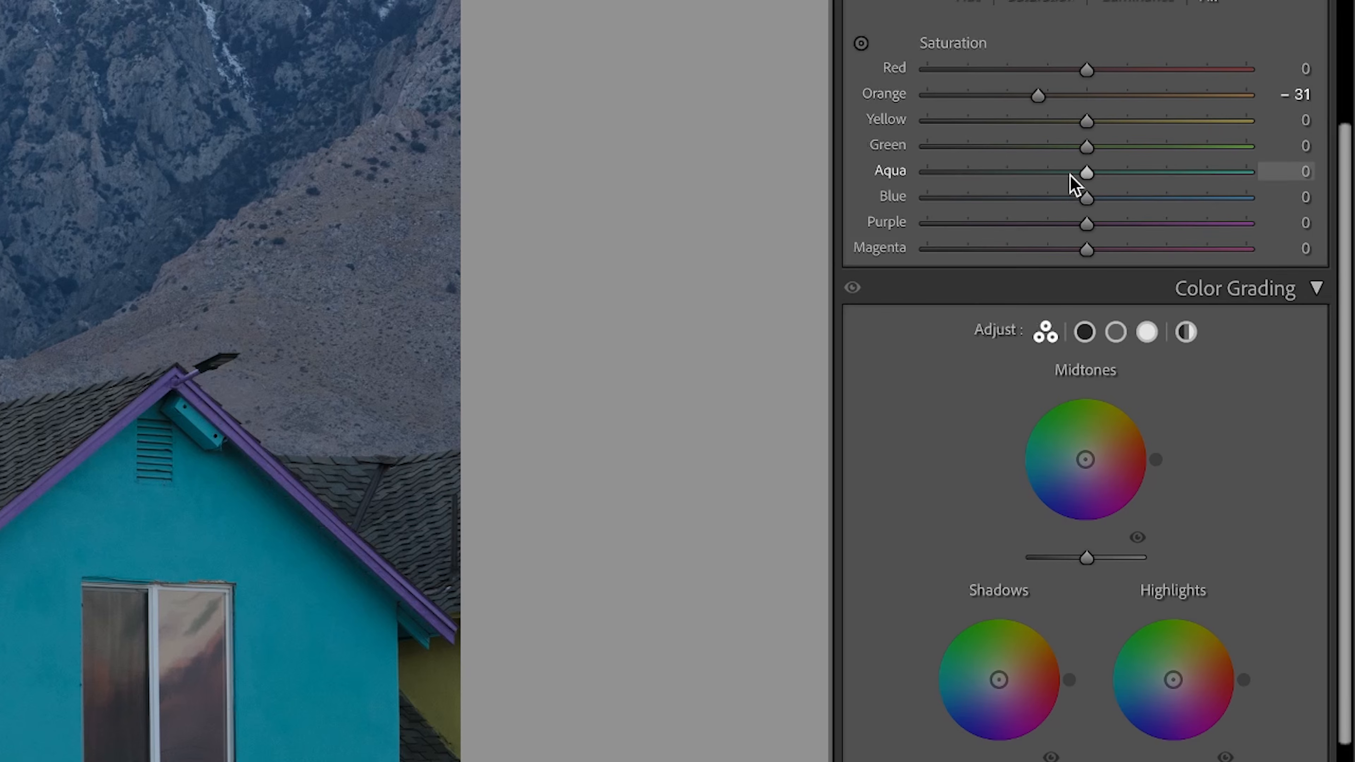
pyautogui.moveTo(1086, 174); pyautogui.dragTo(1061, 176)
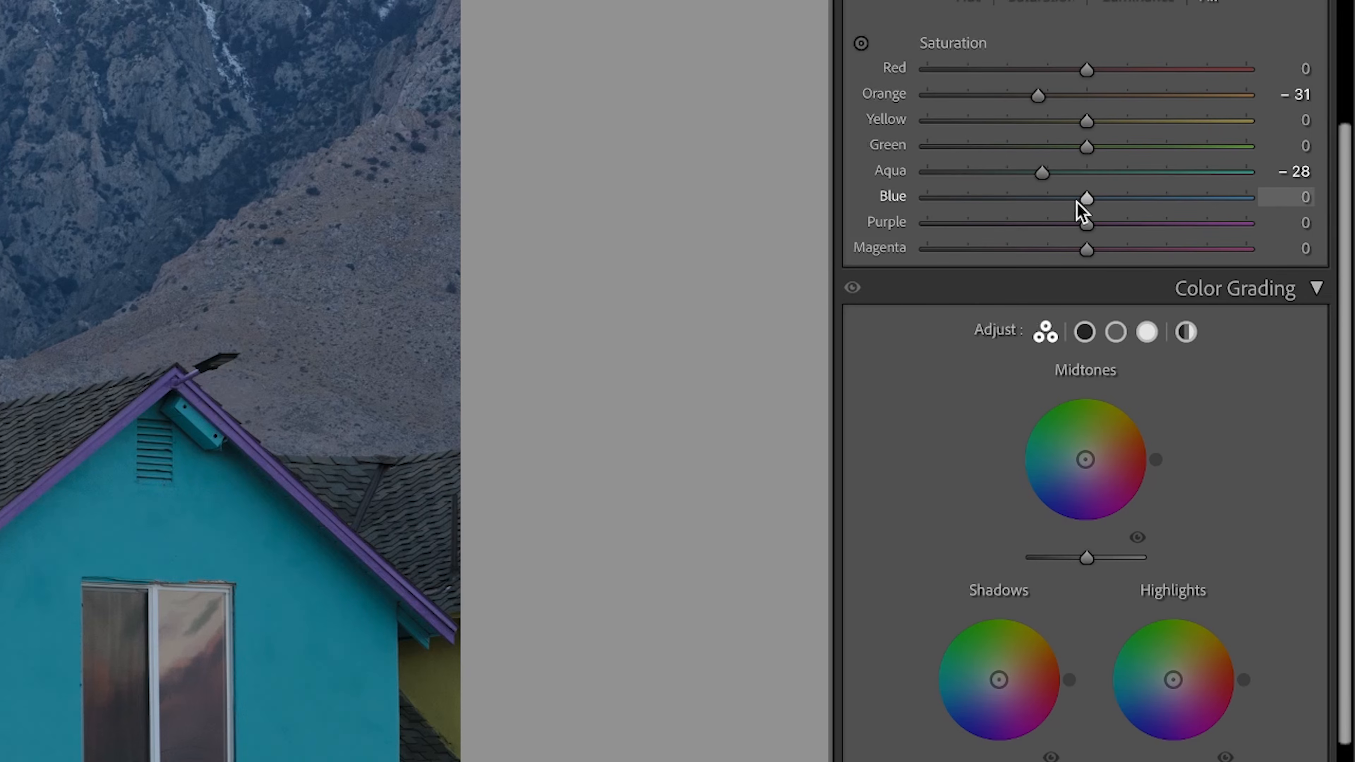
pyautogui.moveTo(1084, 202); pyautogui.dragTo(1058, 201)
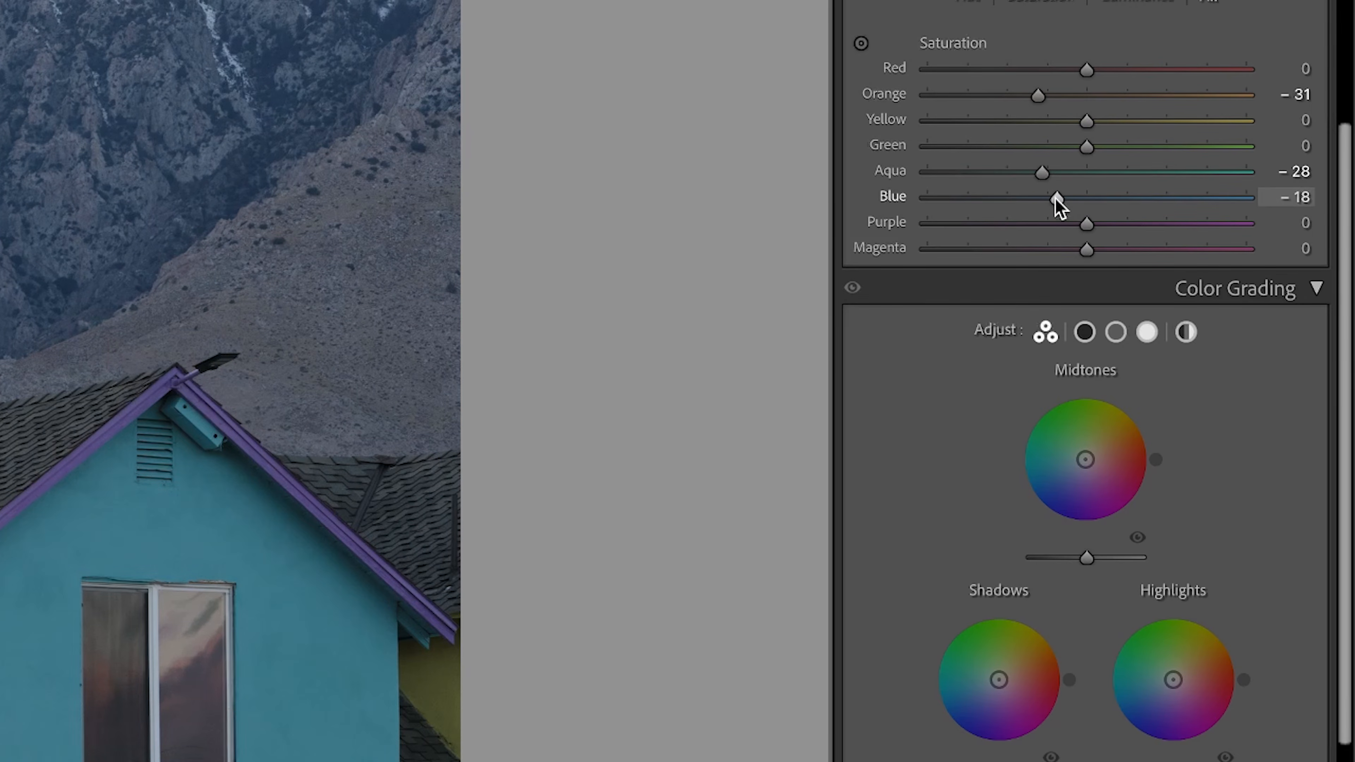
pyautogui.moveTo(1053, 200); pyautogui.dragTo(1064, 201)
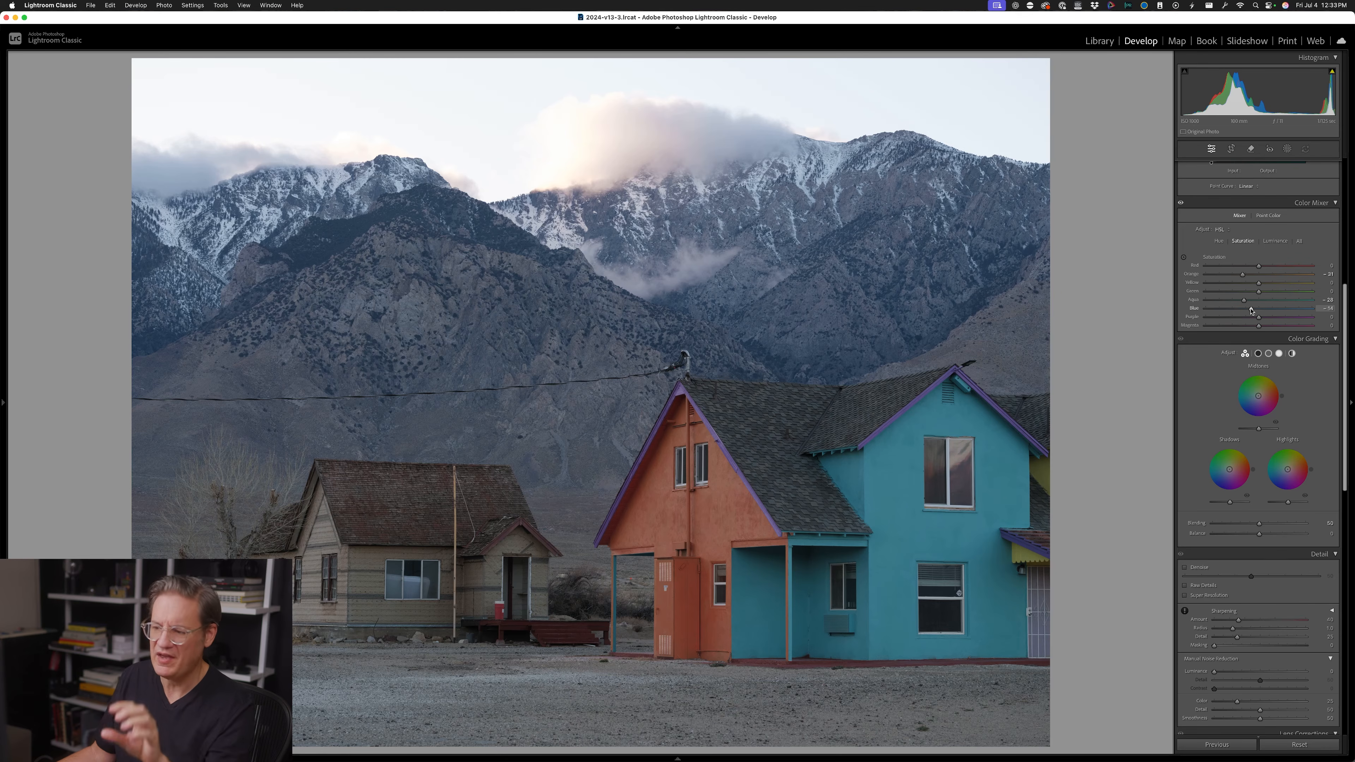
# Compare the edited photo with its before version twice, ending on the edited version
pyautogui.press('\\')
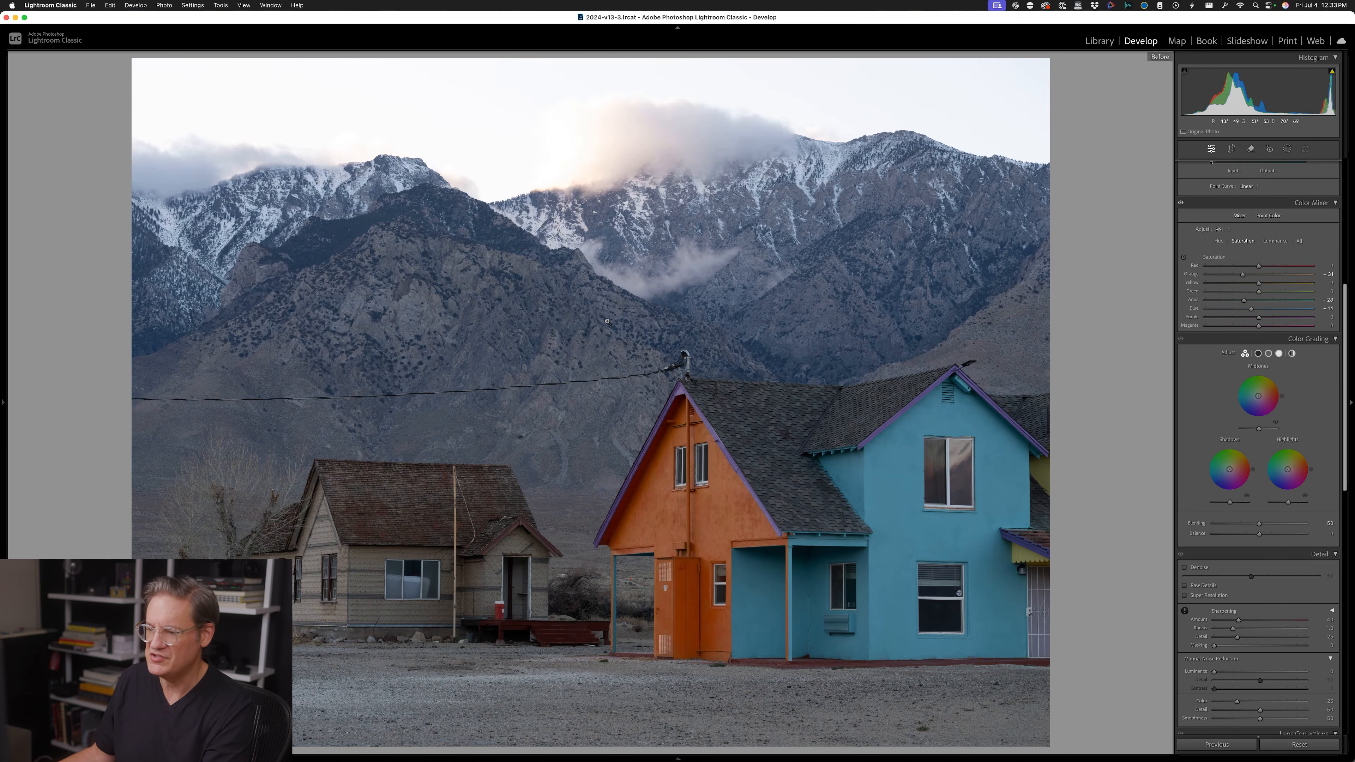
pyautogui.press('\\')
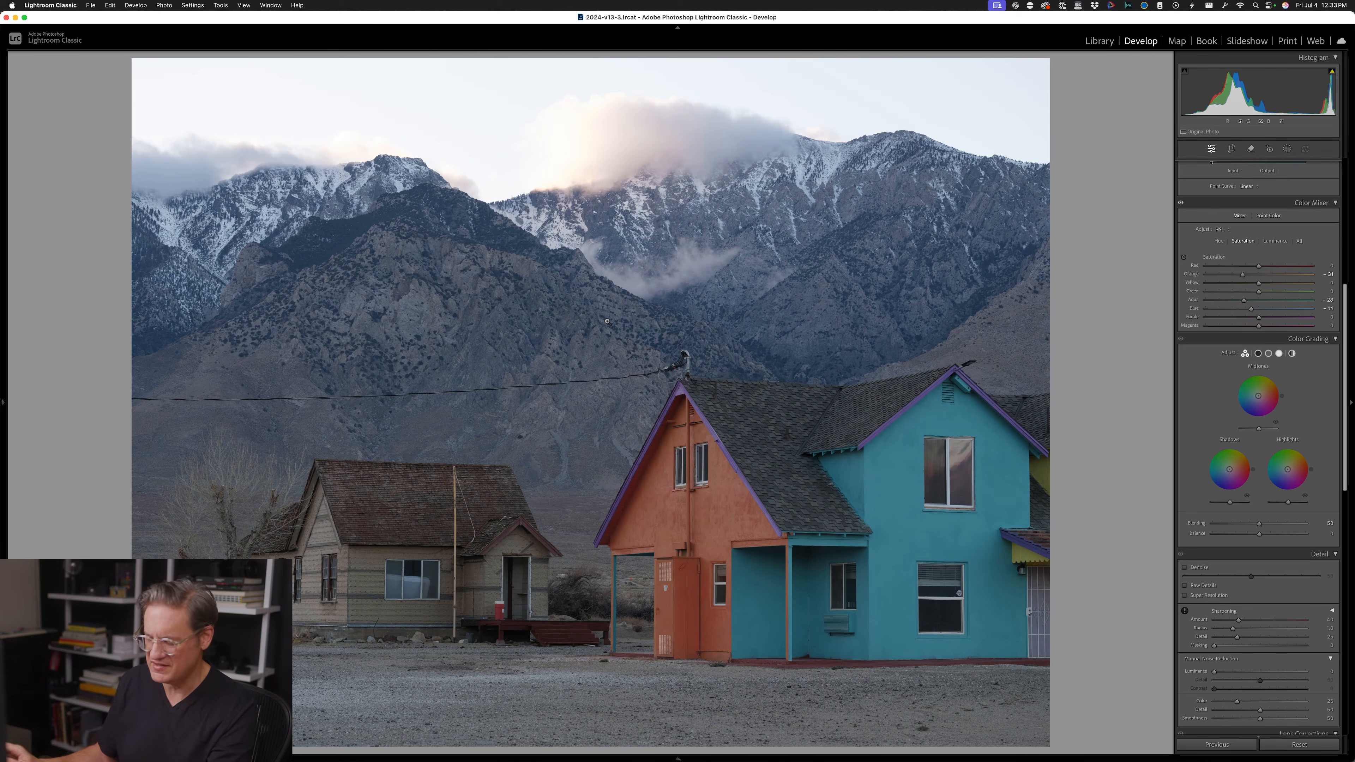
pyautogui.press('\\')
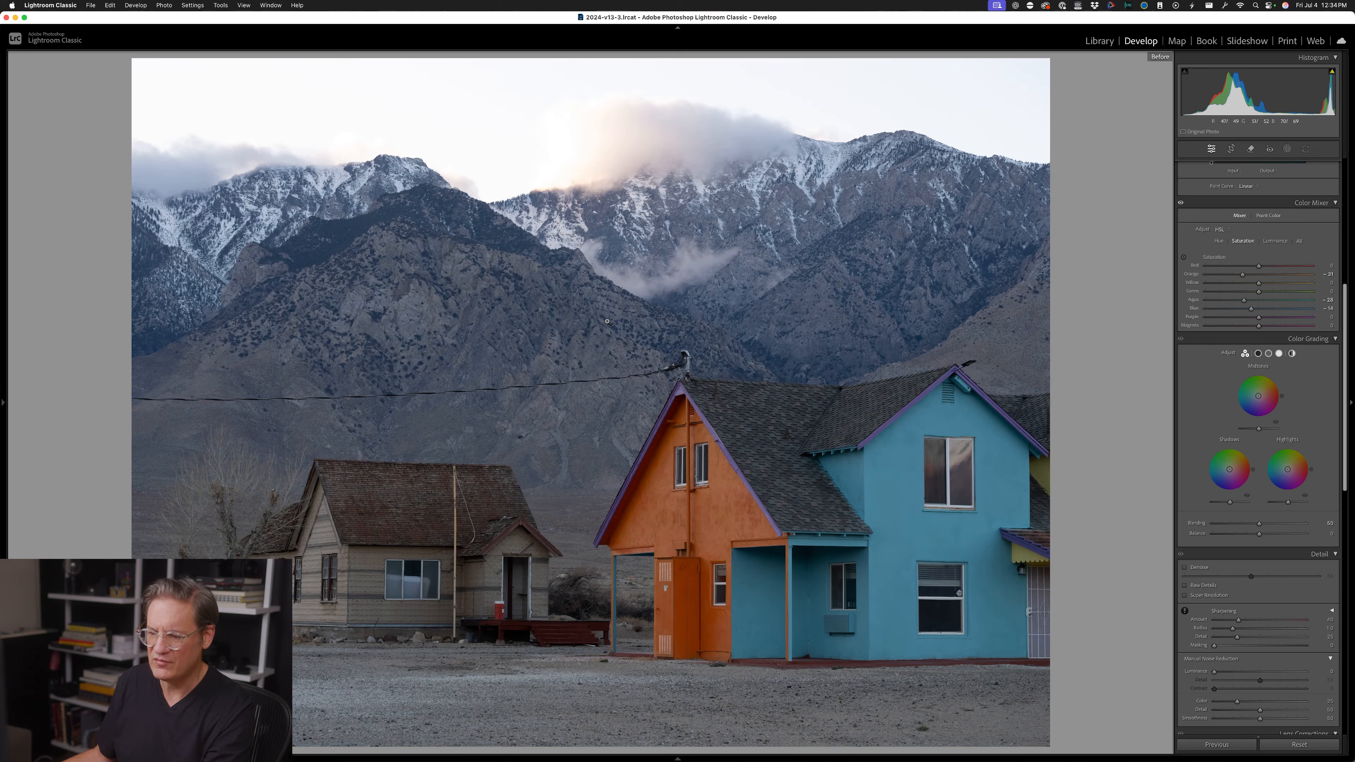
pyautogui.press('\\')
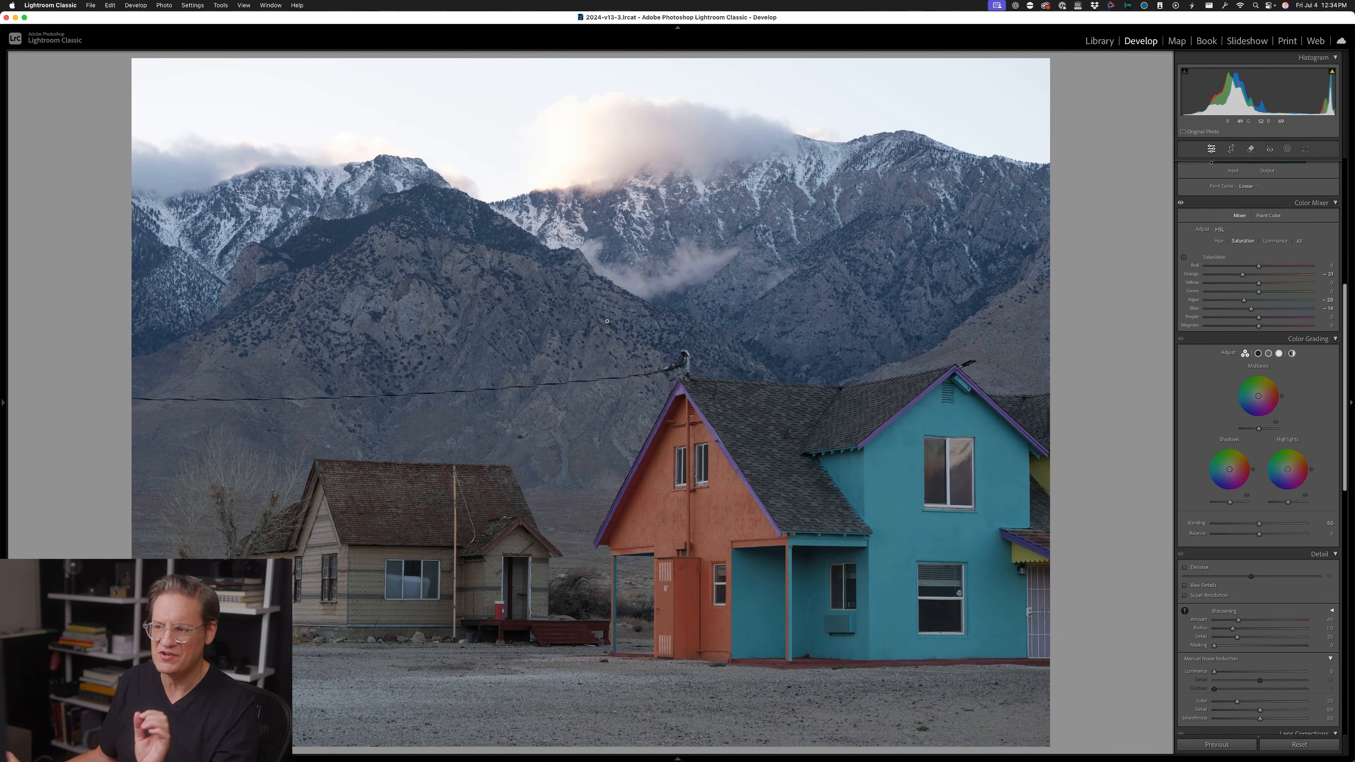